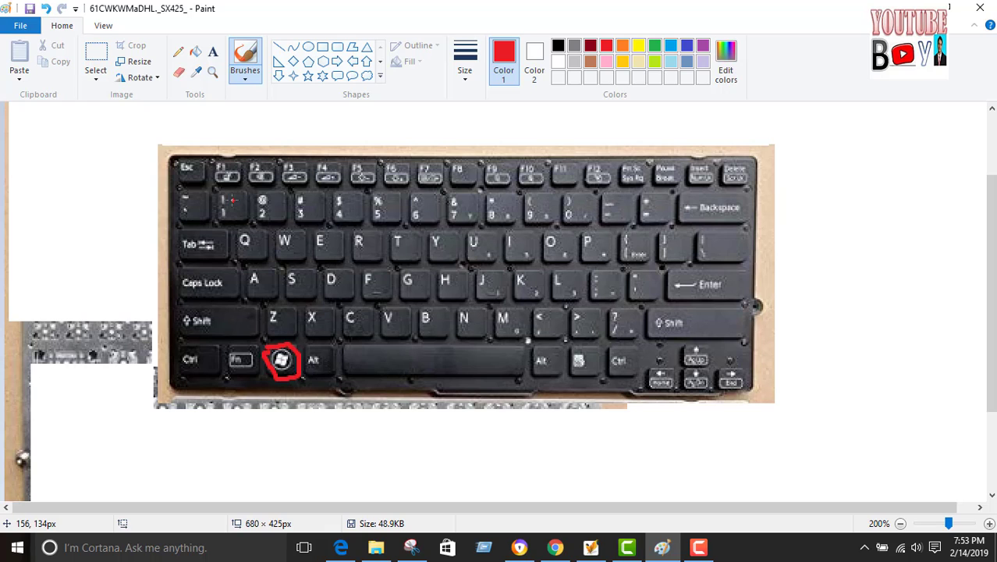
- Switch from Paint to the browser showing the YouTube mouse cursor tutorial
key(alt+Tab)
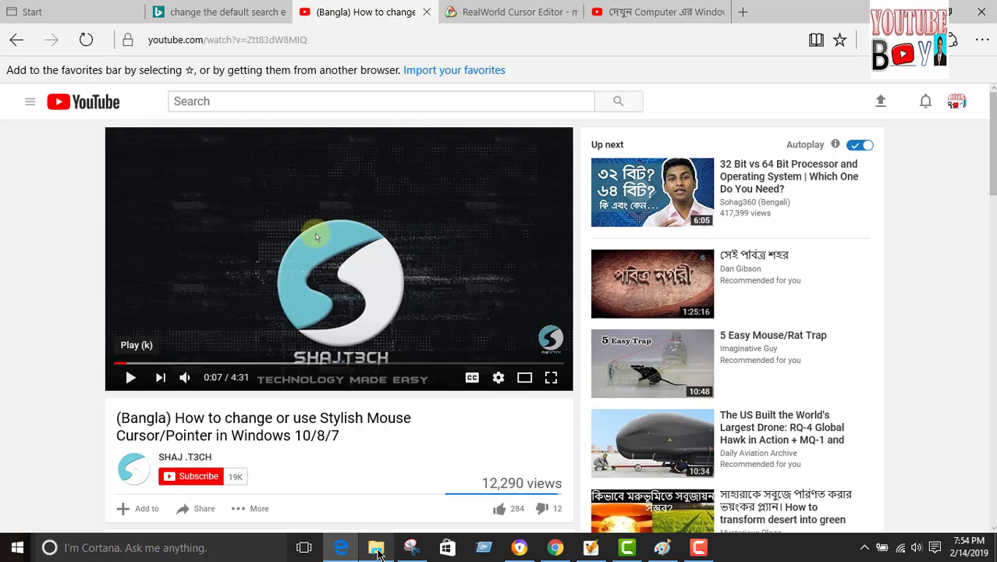
mouse_move(414, 549)
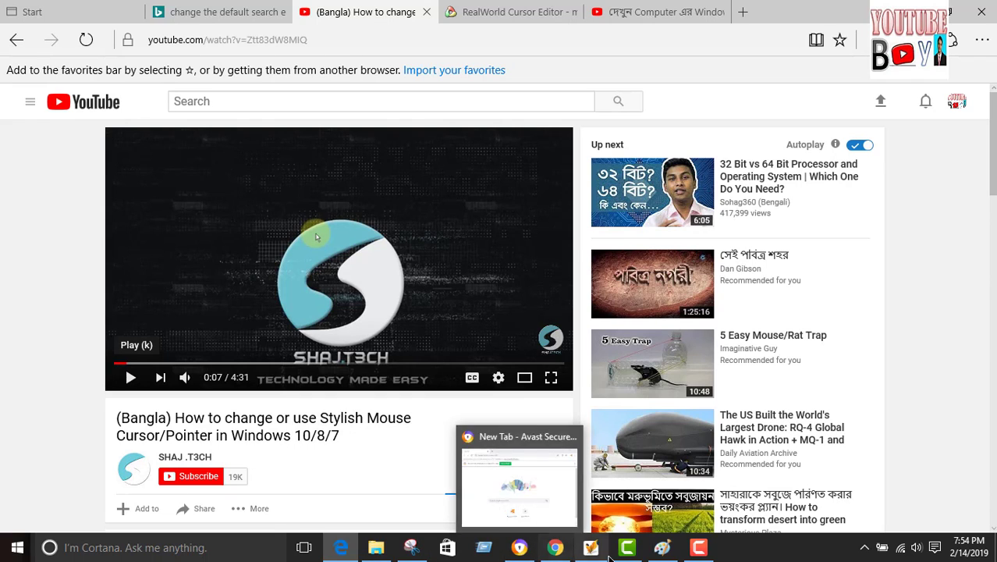
mouse_move(620, 554)
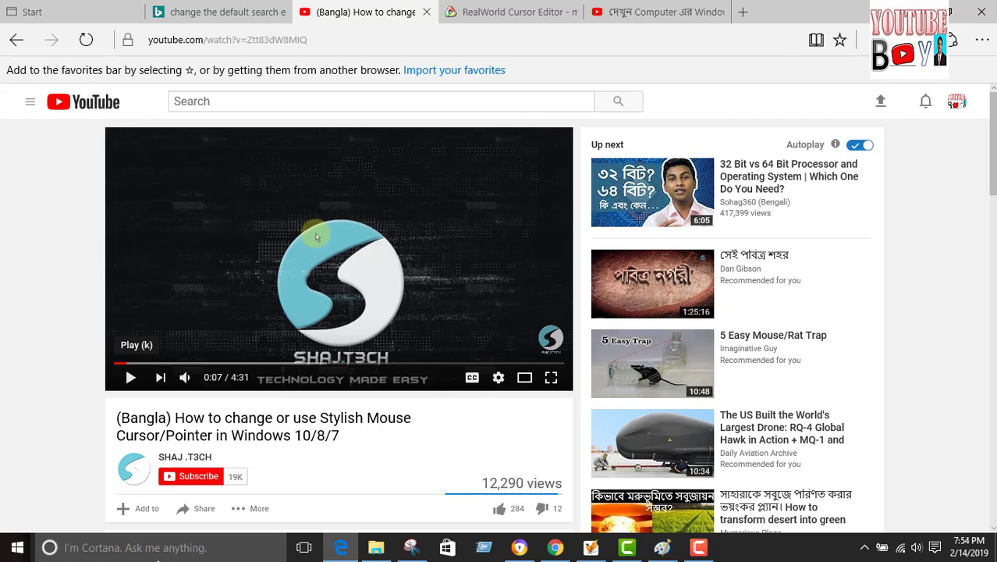
- Toggle Start, then open Explorer on Downloads, Snipping Tool and the Store via Win shortcuts
key(super)
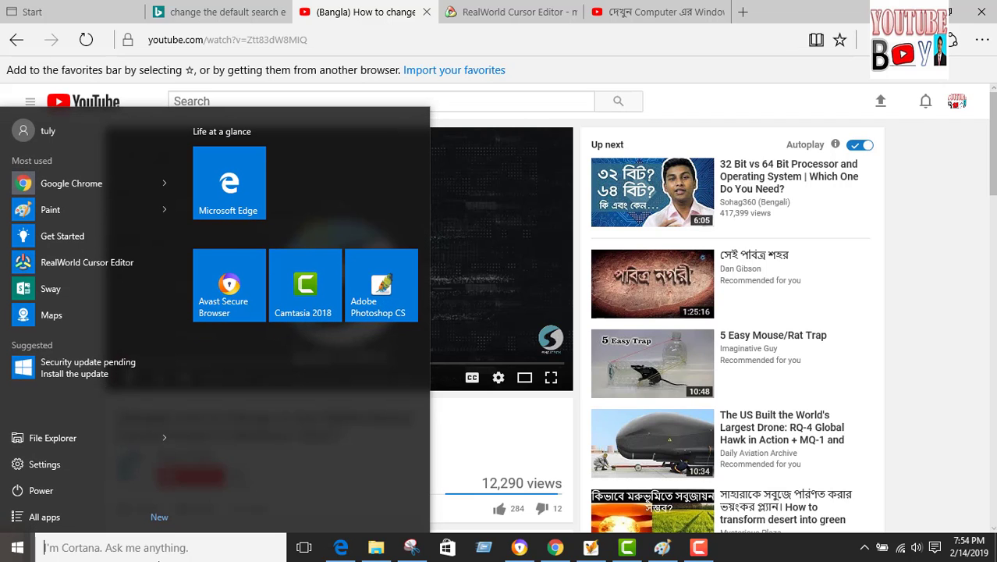
key(Escape)
key(super+e)
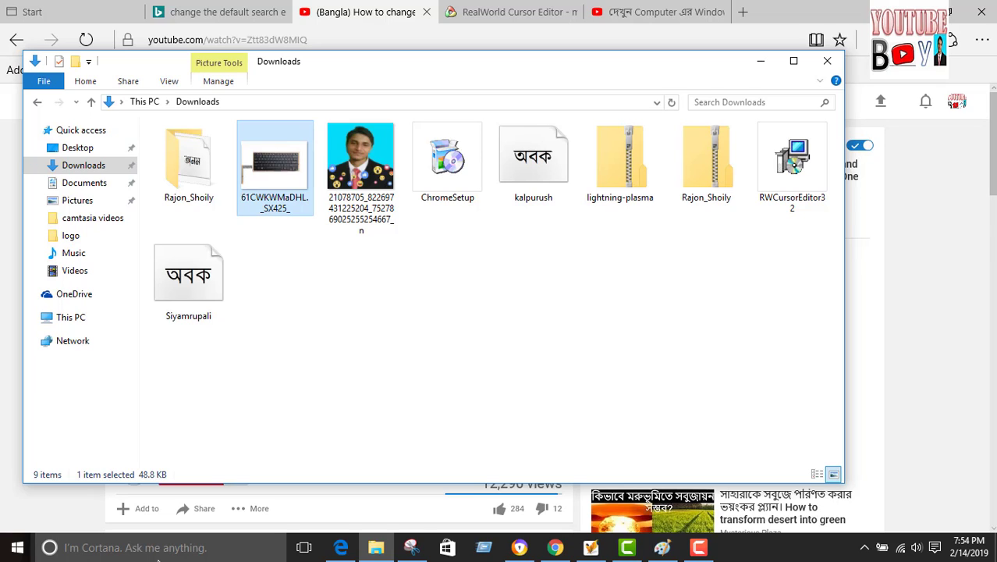
key(super+3)
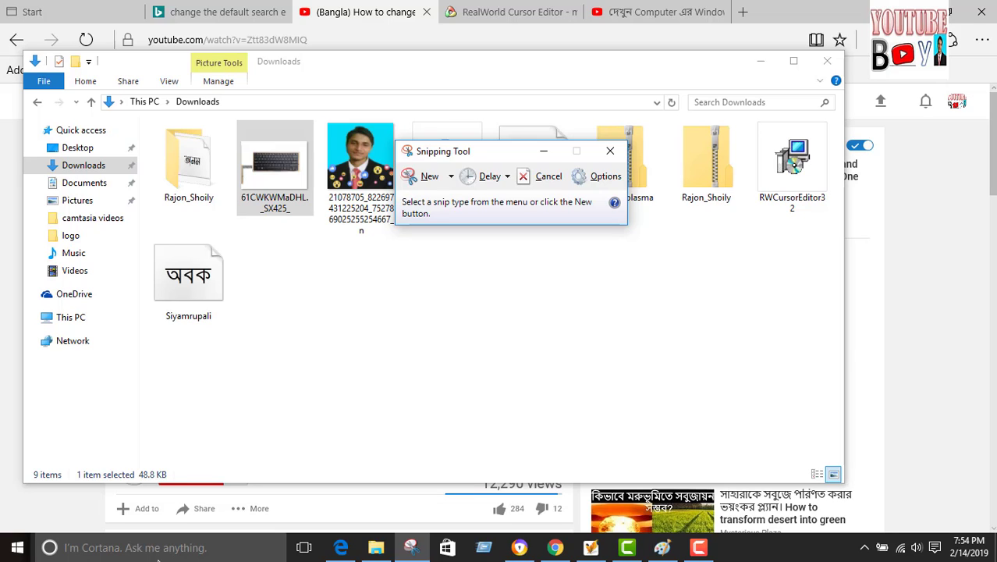
key(super+4)
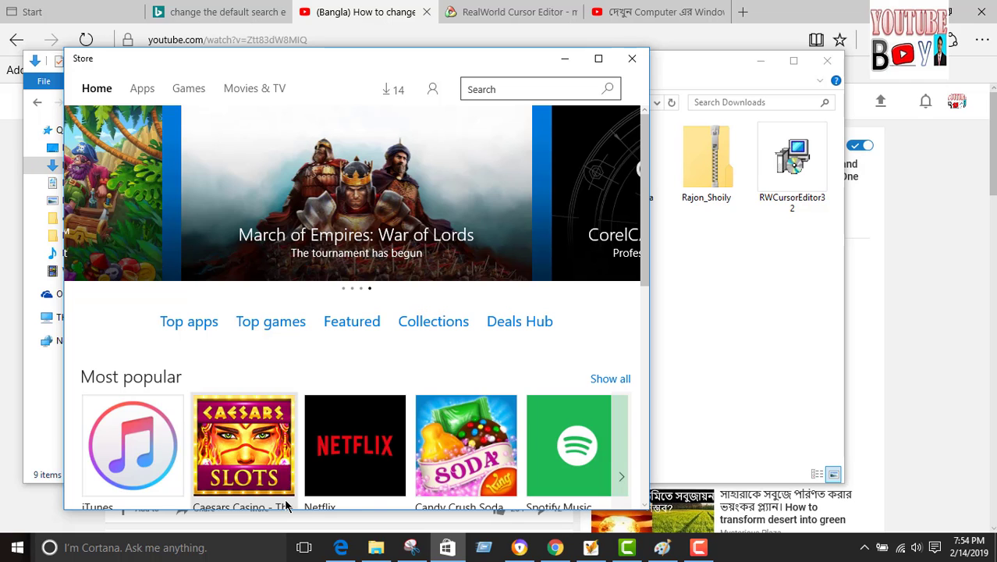
- Return to Paint, circle the D key in red, then toggle the desktop with Win+D
click(663, 547)
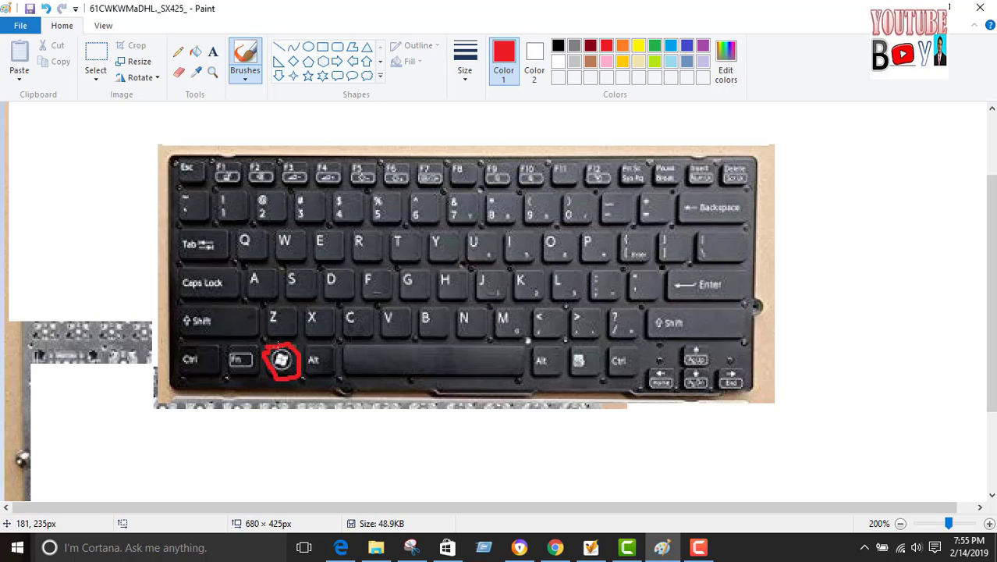
mouse_move(322, 271)
mouse_down()
mouse_move(363, 268)
mouse_move(345, 307)
mouse_move(318, 292)
mouse_move(333, 267)
mouse_up()
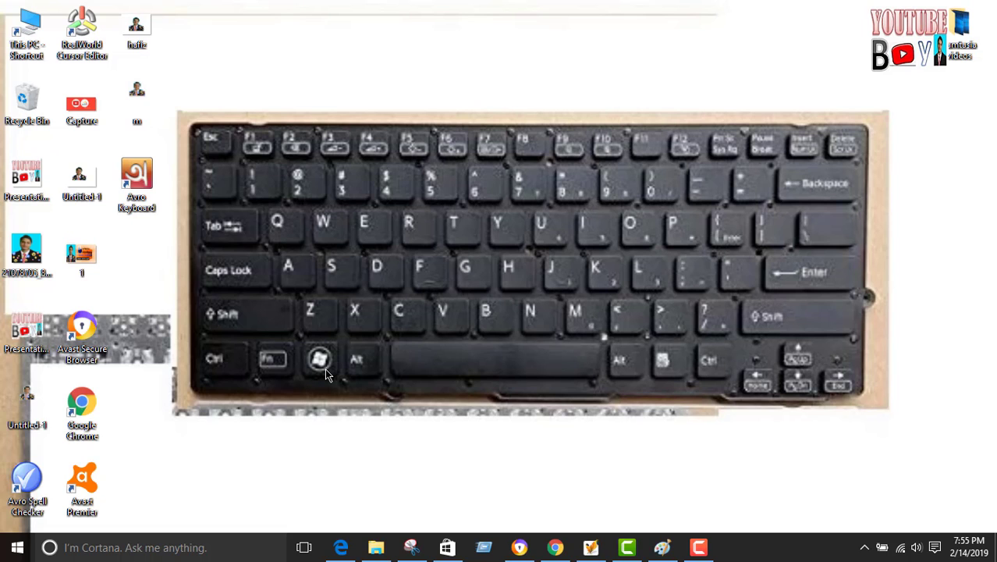
key(super+d)
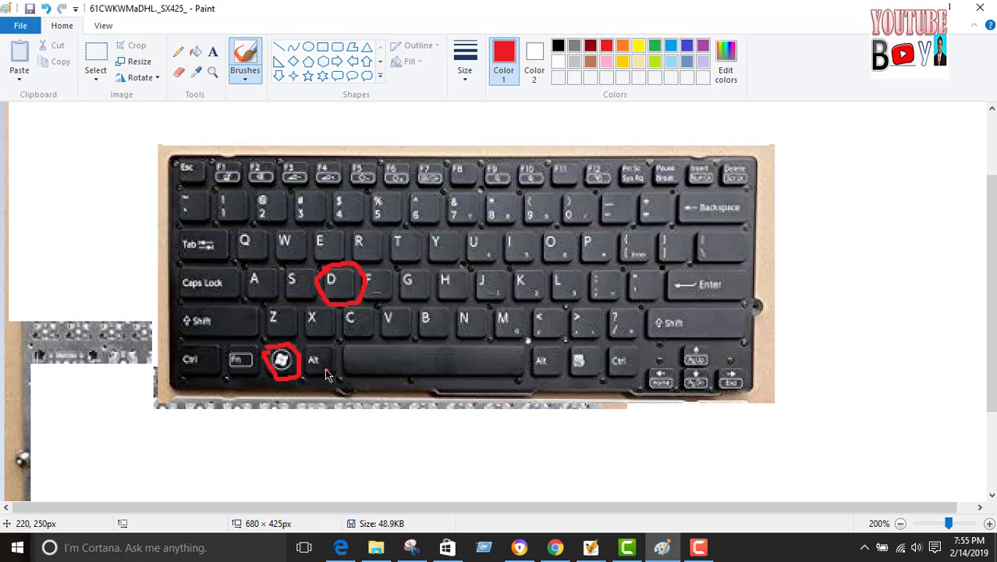
- Show the desktop again, restore Paint, and undo both red circles on the photo
key(super+d)
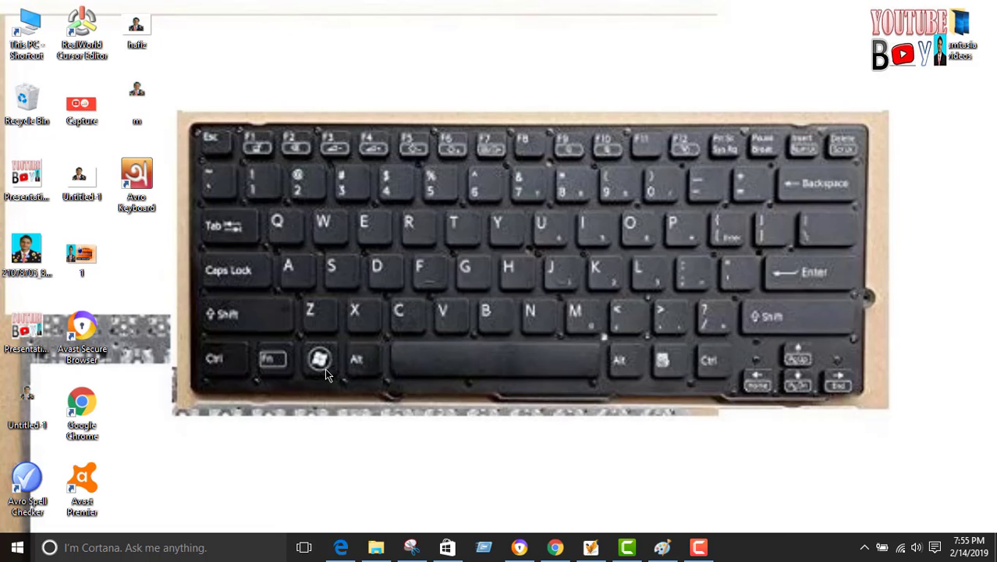
click(662, 547)
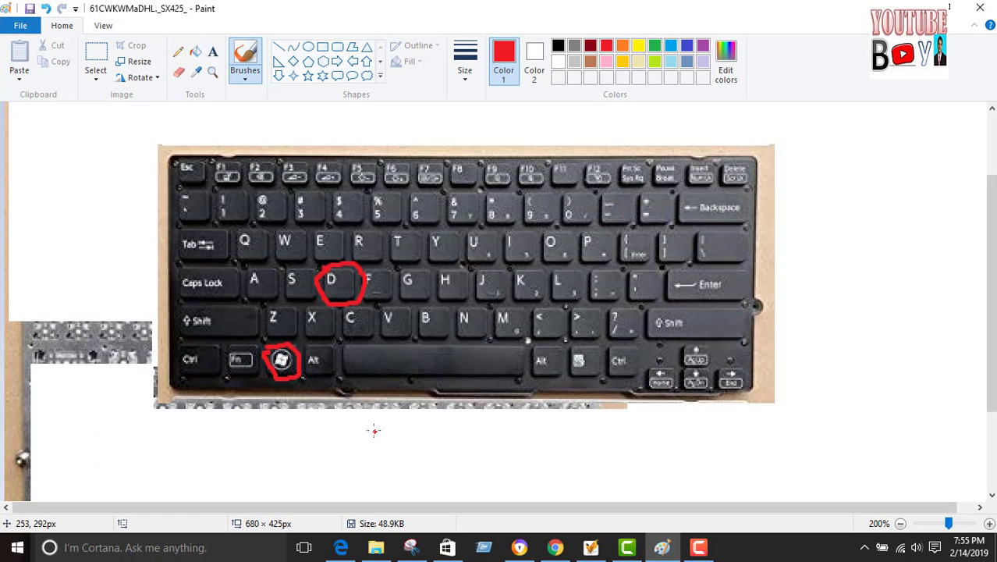
double_click(46, 9)
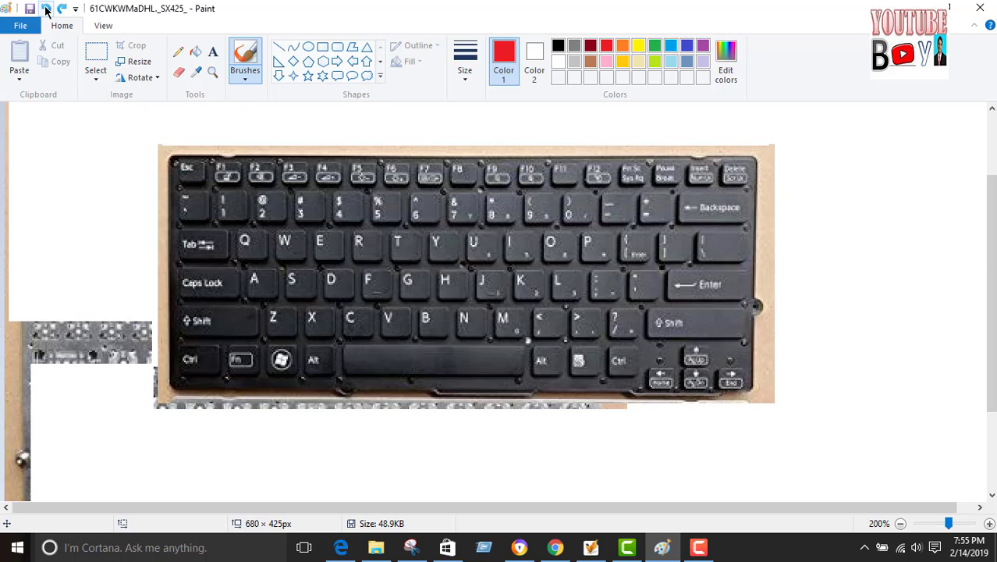
- Show and dismiss Paint's keyboard access hints twice with Alt
key(alt)
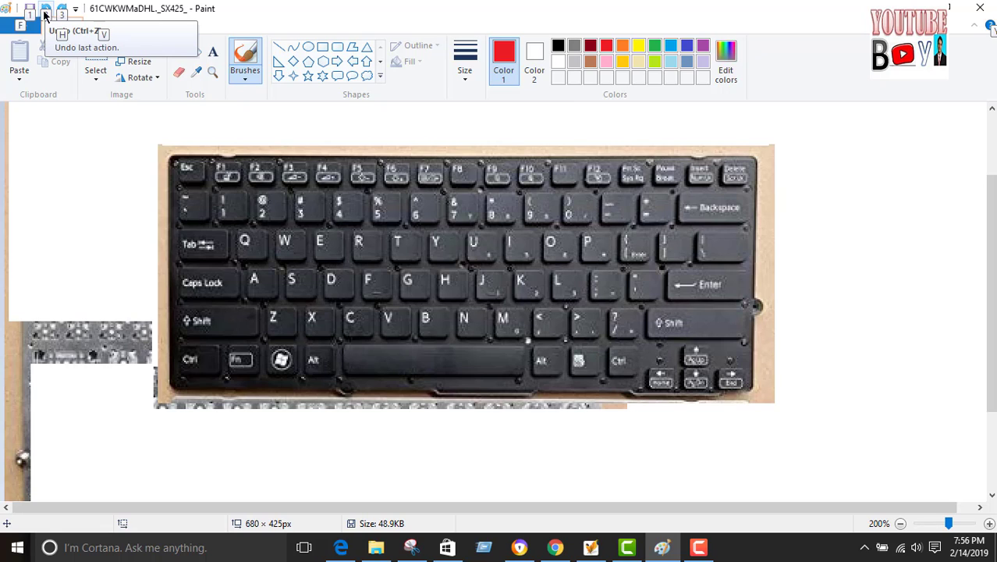
key(alt)
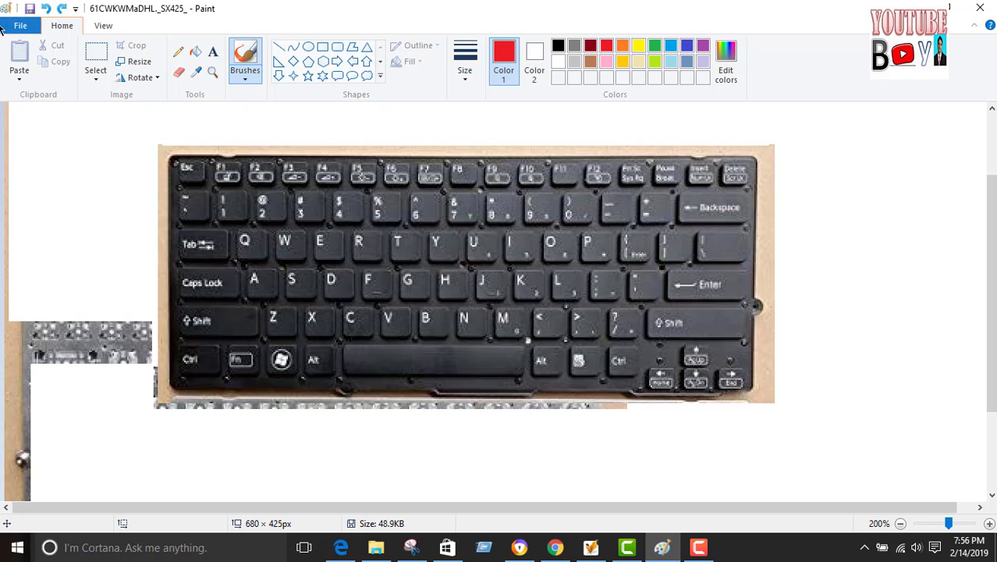
key(alt)
key(alt)
key(alt)
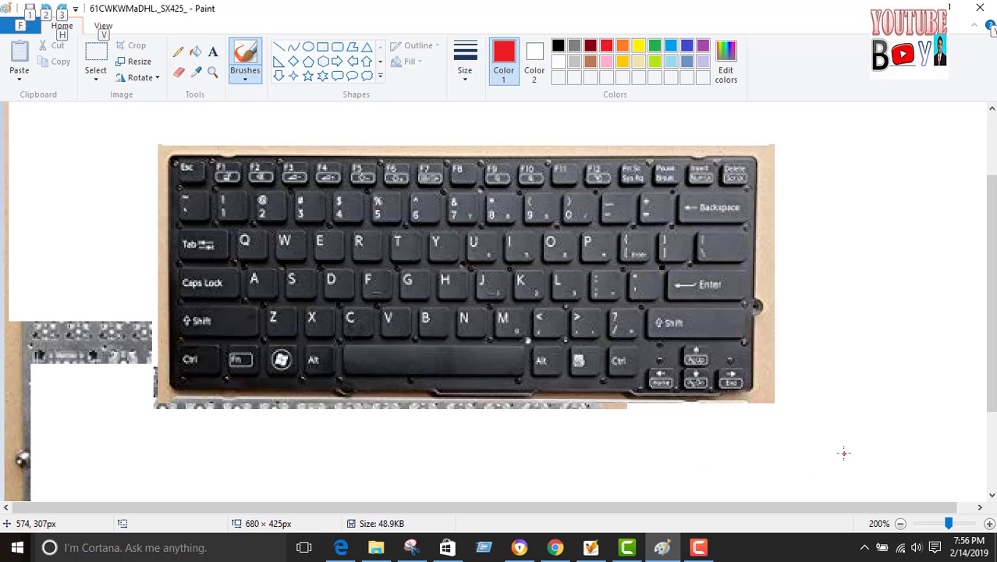
key(alt)
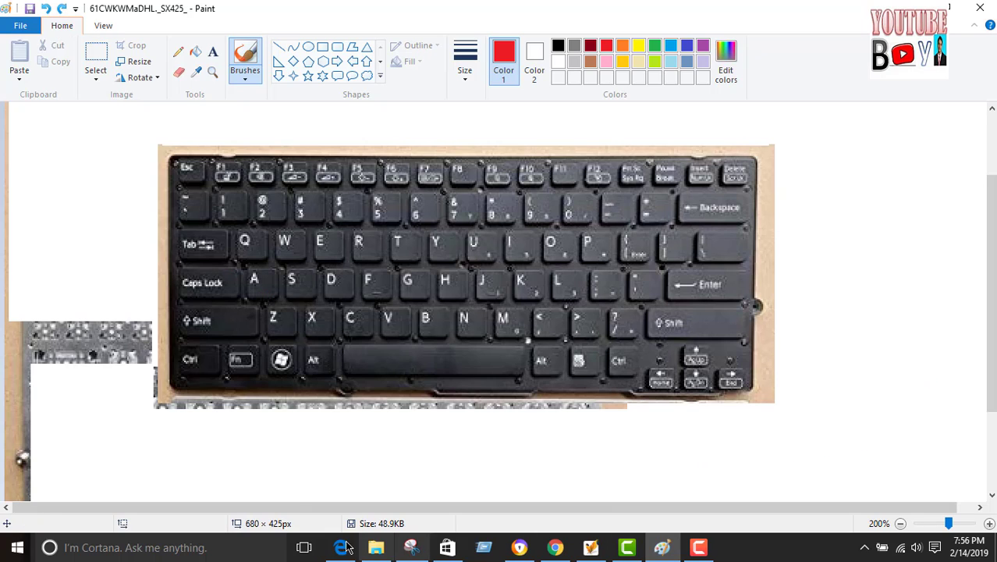
- Circle the Windows and Tab keys in red, then open Task View with Win+Tab
mouse_move(263, 348)
mouse_down()
mouse_move(298, 351)
mouse_move(272, 381)
mouse_move(264, 349)
mouse_up()
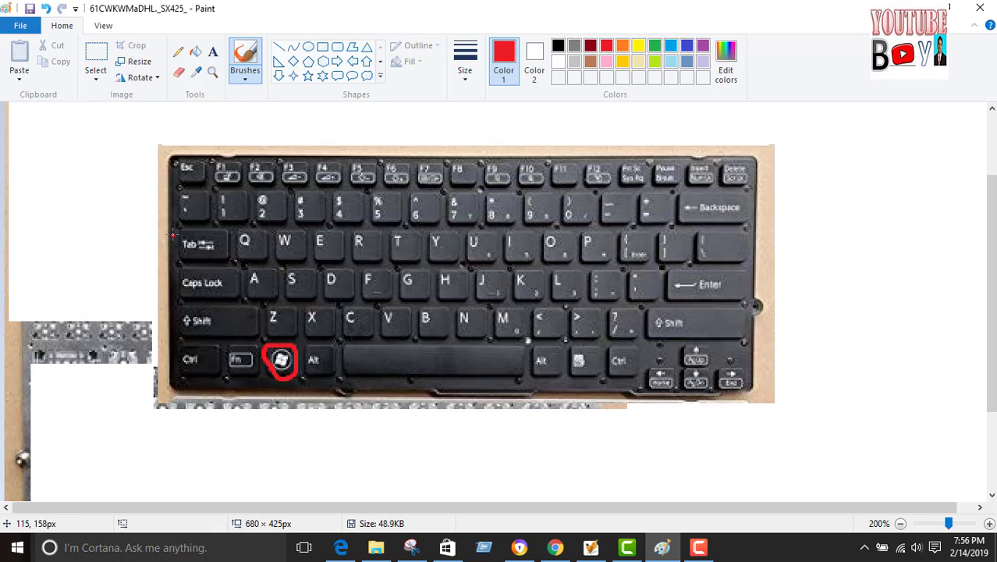
mouse_move(171, 236)
mouse_down()
mouse_move(213, 229)
mouse_move(187, 258)
mouse_move(176, 239)
mouse_move(188, 234)
mouse_up()
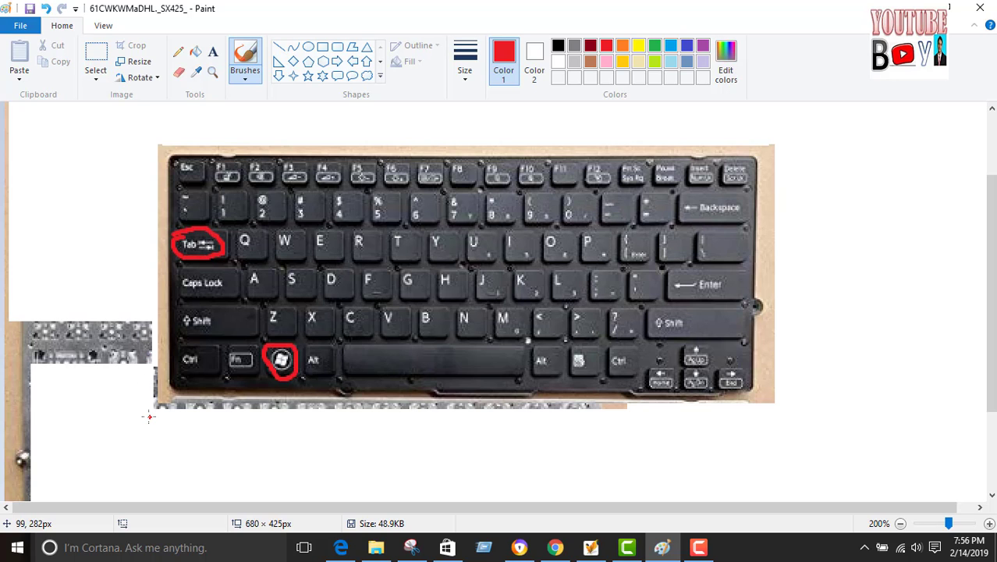
key(super+Tab)
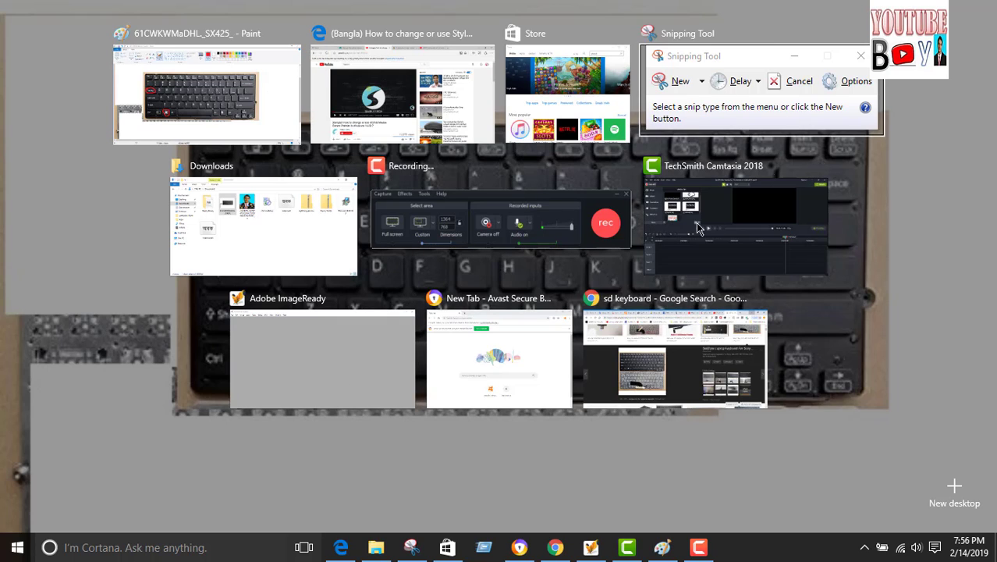
- Leave Task View with Esc, returning to the Paint keyboard photo
key(Escape)
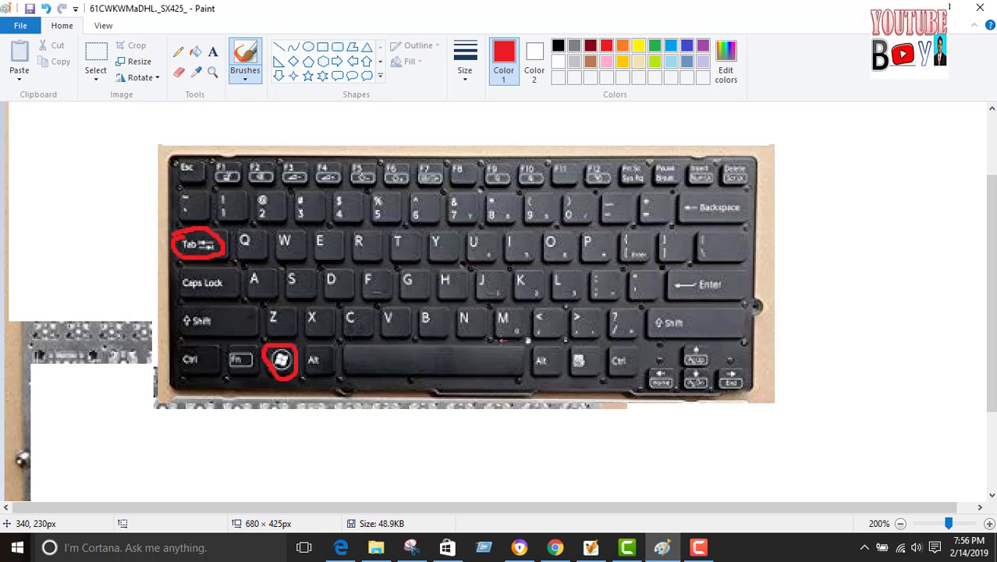
- Undo the earlier red circles and dismiss the keyboard access hints
key(ctrl+z)
key(ctrl+z)
key(alt)
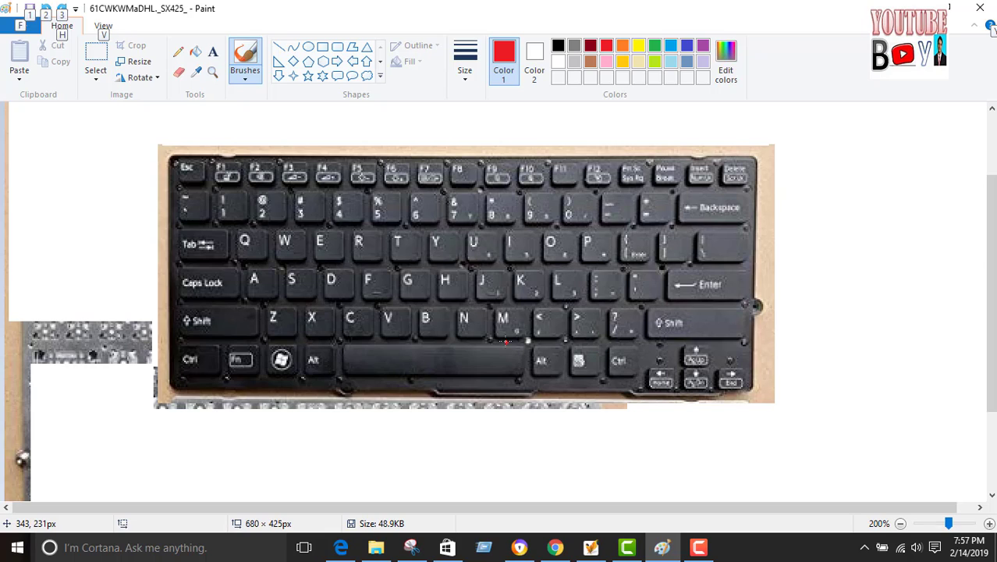
key(alt)
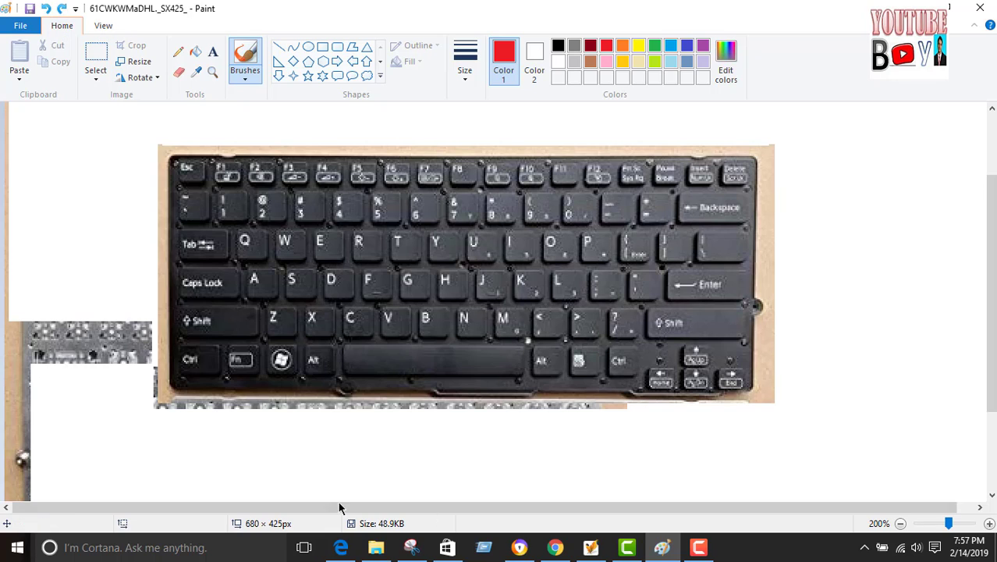
- Circle the Windows key and the E key in red, with a small mark above A
mouse_move(262, 348)
mouse_down()
mouse_move(285, 348)
mouse_move(292, 373)
mouse_move(263, 359)
mouse_move(270, 349)
mouse_up()
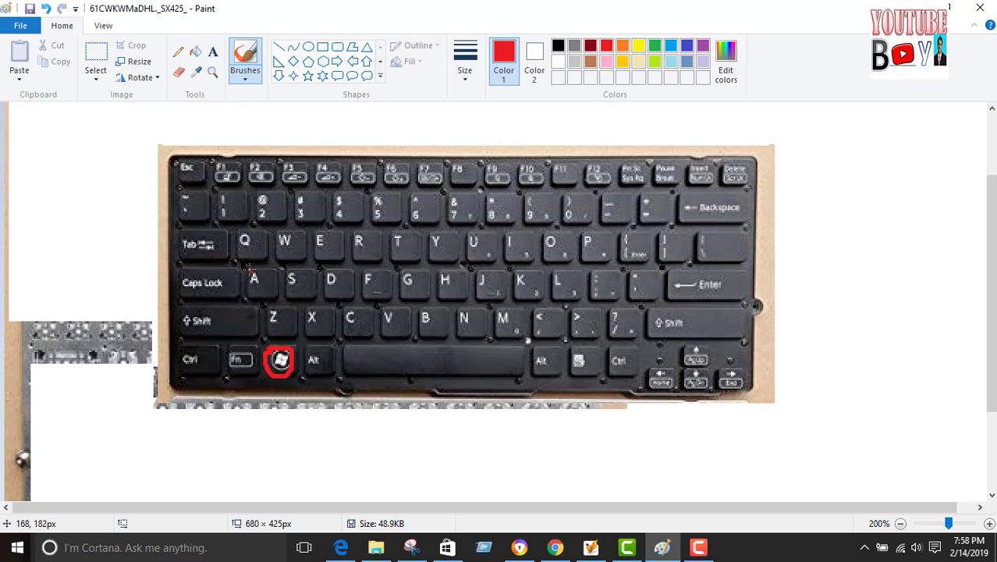
drag(250, 267, 251, 270)
mouse_move(306, 230)
mouse_down()
mouse_move(322, 227)
mouse_move(346, 248)
mouse_move(314, 258)
mouse_move(310, 231)
mouse_up()
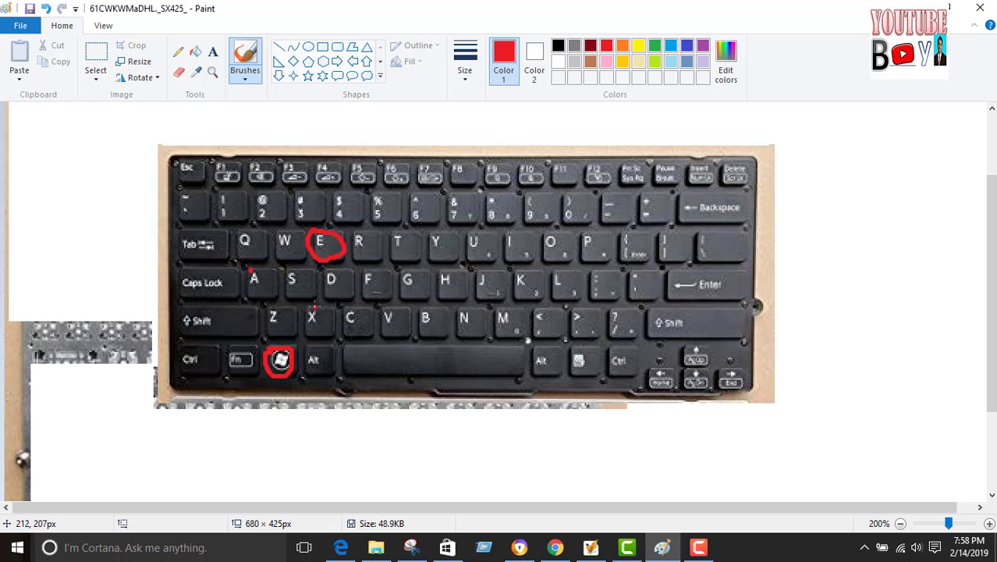
key(super+e)
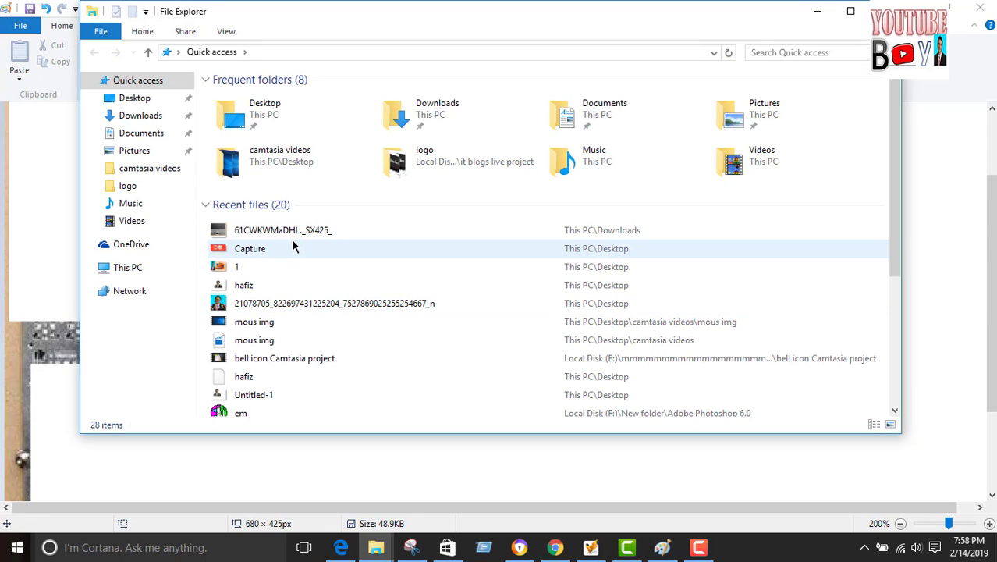
scroll(292, 258, down, 3)
scroll(296, 283, up, 3)
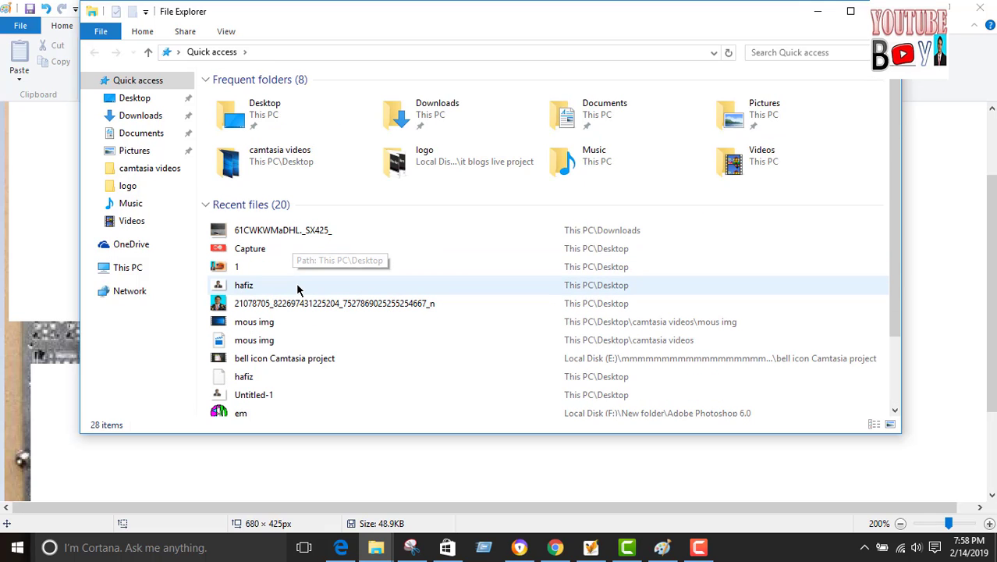
scroll(288, 242, down, 3)
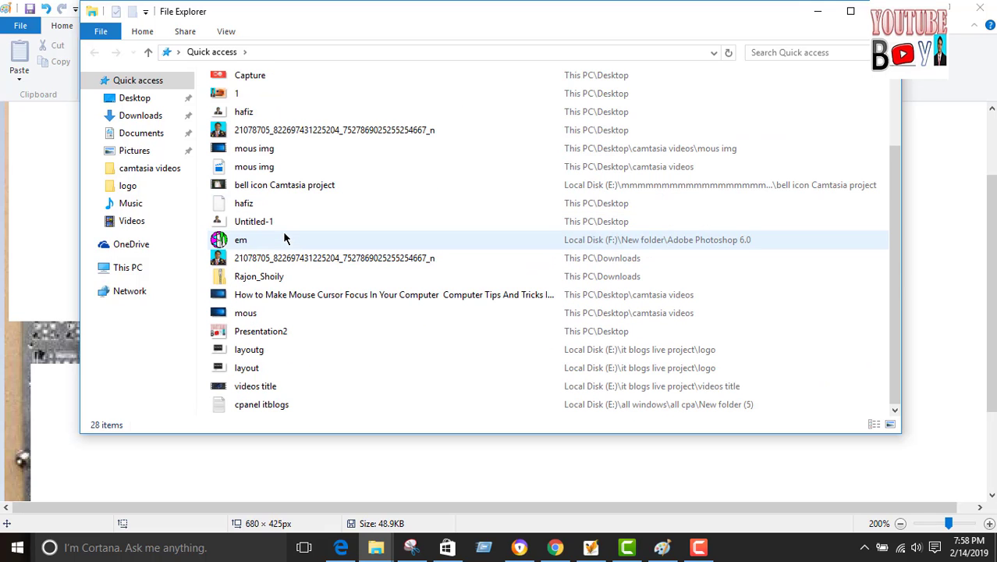
scroll(277, 335, up, 3)
scroll(282, 265, down, 3)
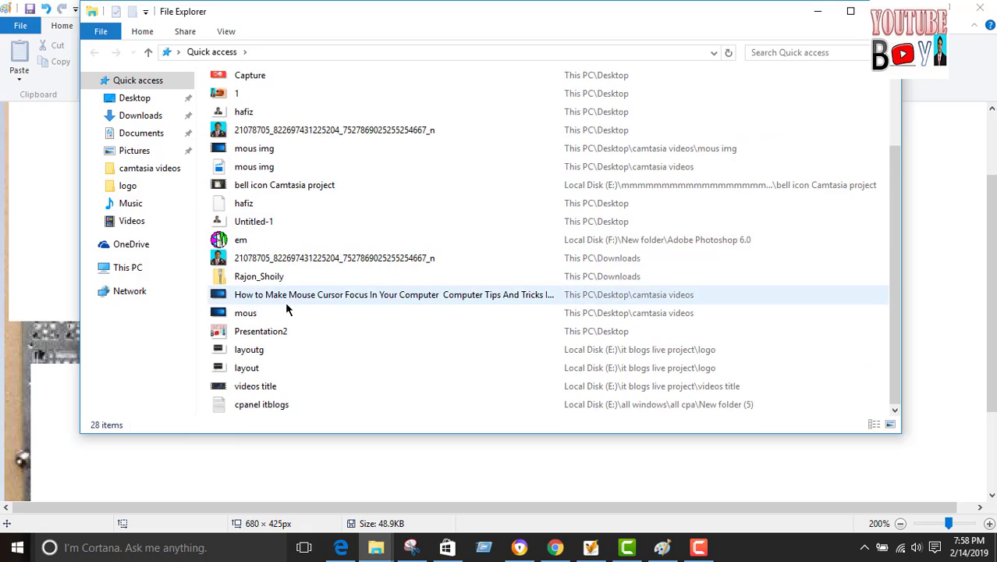
scroll(312, 281, up, 3)
scroll(299, 300, down, 3)
scroll(299, 301, up, 3)
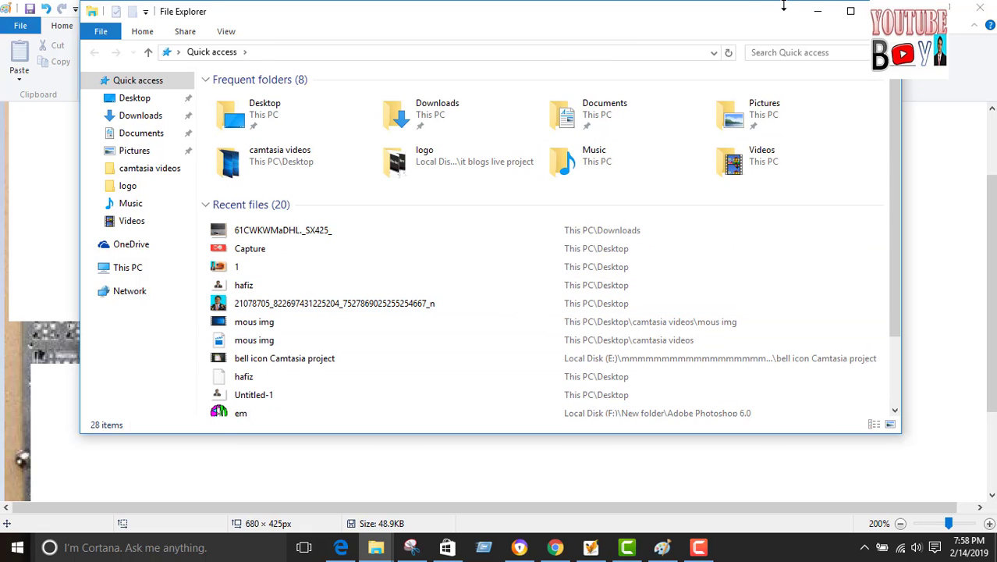
click(818, 13)
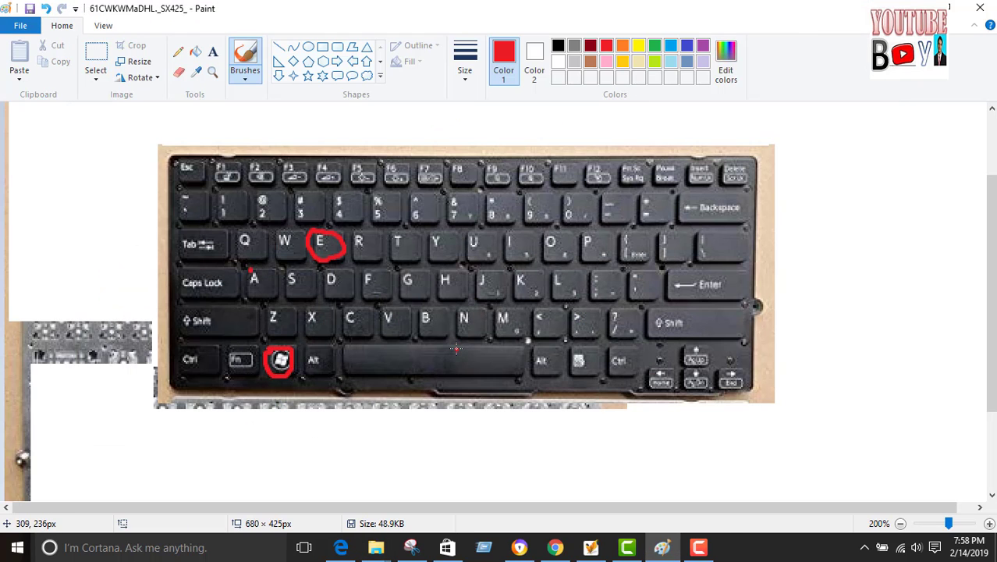
- Undo the old marks, circle the Windows and A keys in red, and open Action Center with Win+A
key(ctrl+z)
key(ctrl+z)
key(ctrl+z)
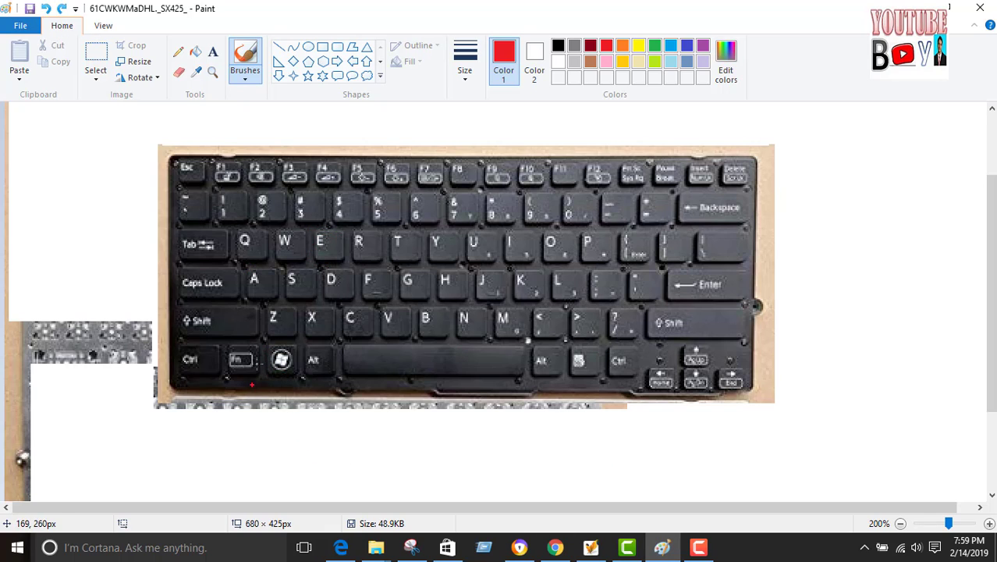
mouse_move(265, 348)
mouse_down()
mouse_move(295, 351)
mouse_move(275, 378)
mouse_move(268, 349)
mouse_up()
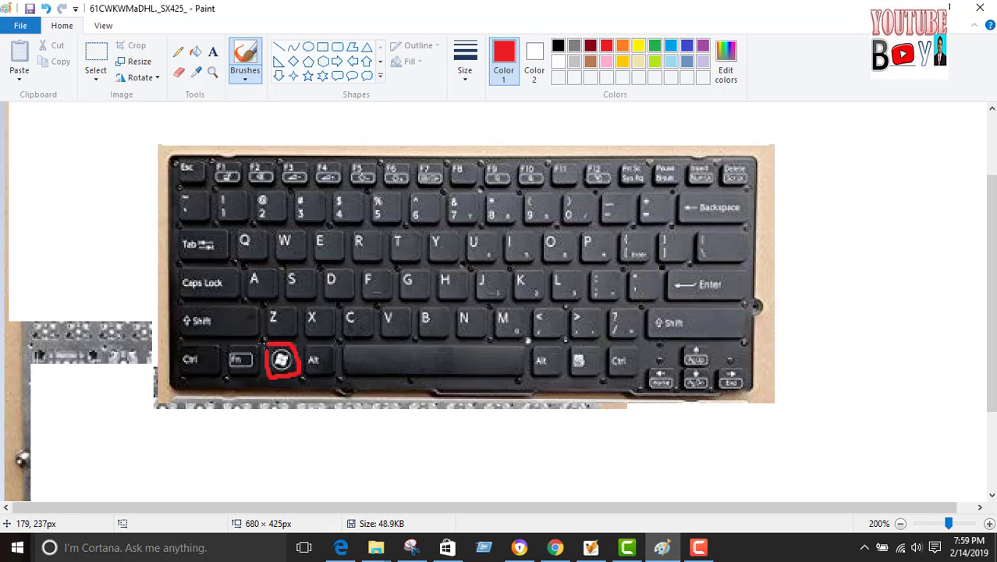
mouse_move(250, 267)
mouse_down()
mouse_move(286, 275)
mouse_move(254, 298)
mouse_move(239, 274)
mouse_move(248, 263)
mouse_up()
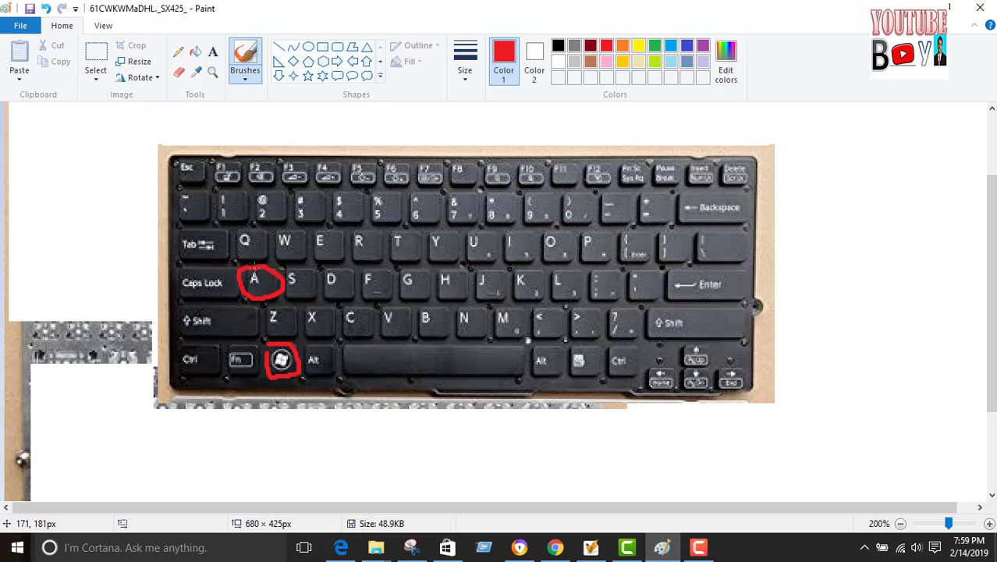
key(super+a)
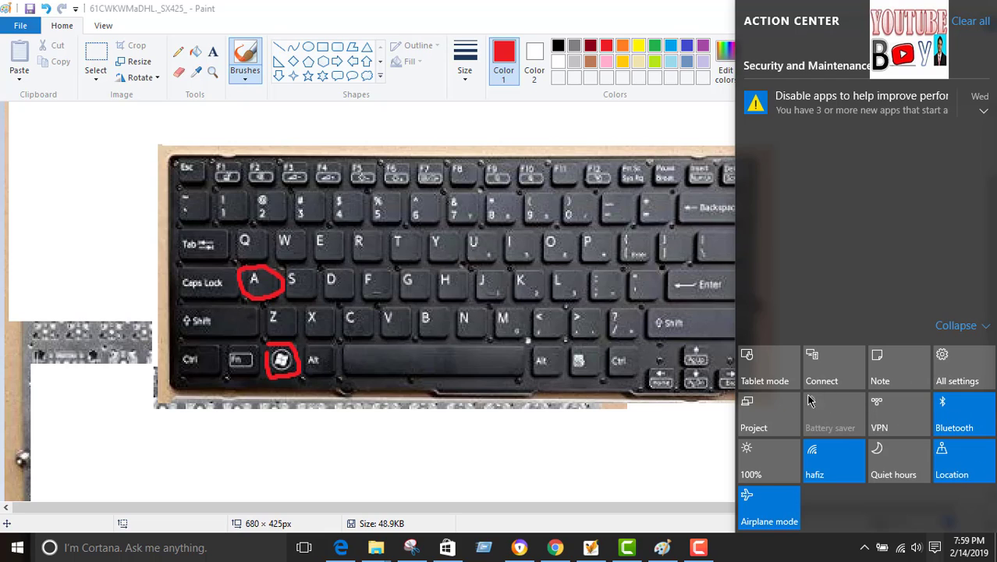
- Cycle the brightness tile through its levels back to 100%, then close Action Center
click(762, 464)
click(769, 462)
click(768, 462)
click(768, 463)
click(769, 462)
key(super+a)
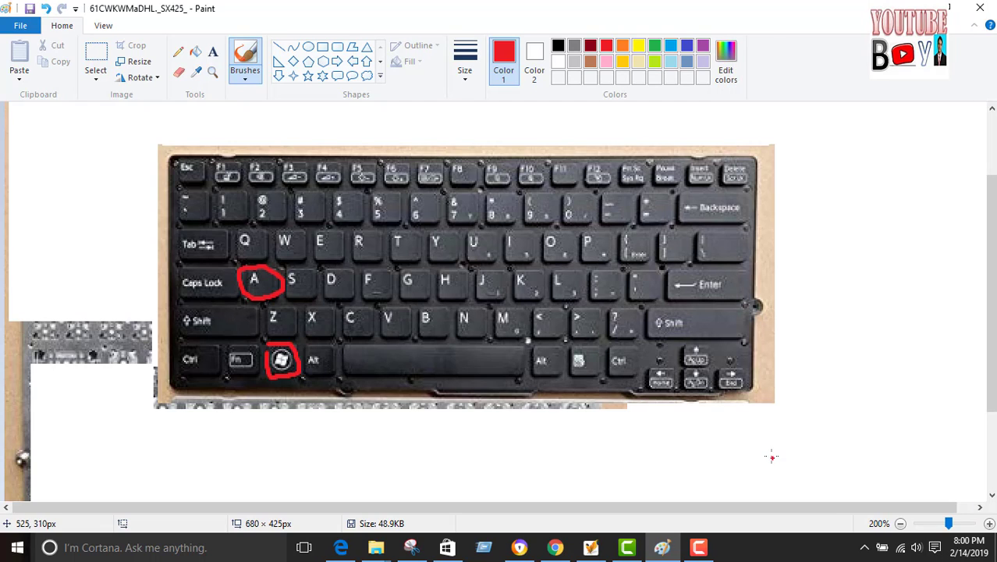